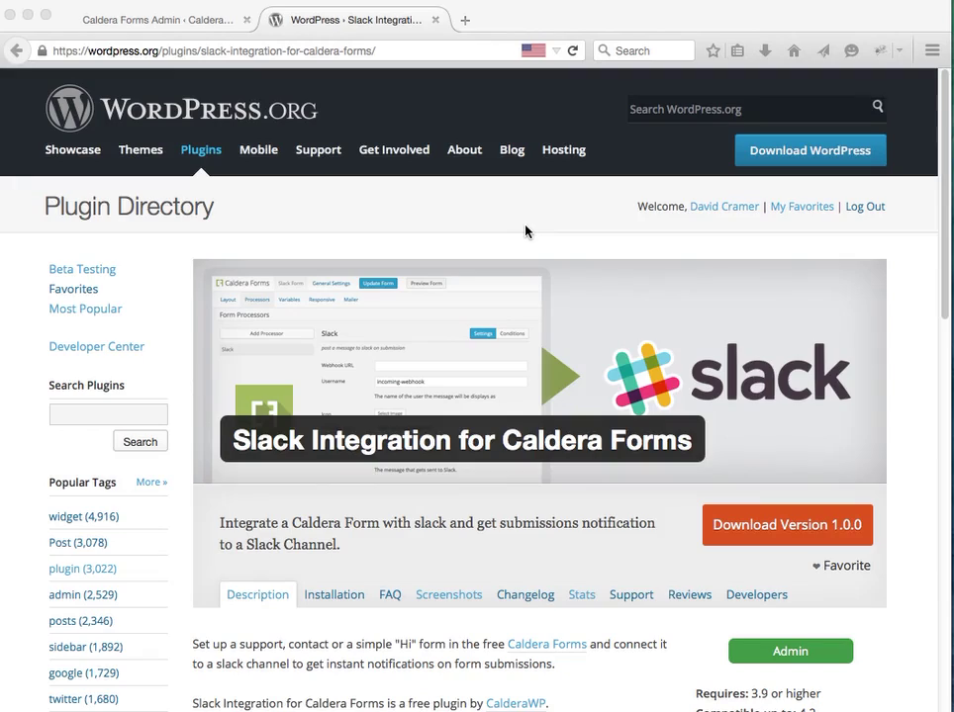
# Step: Open the General Contact form for editing in the Caldera Forms admin
pyautogui.click(180, 25)
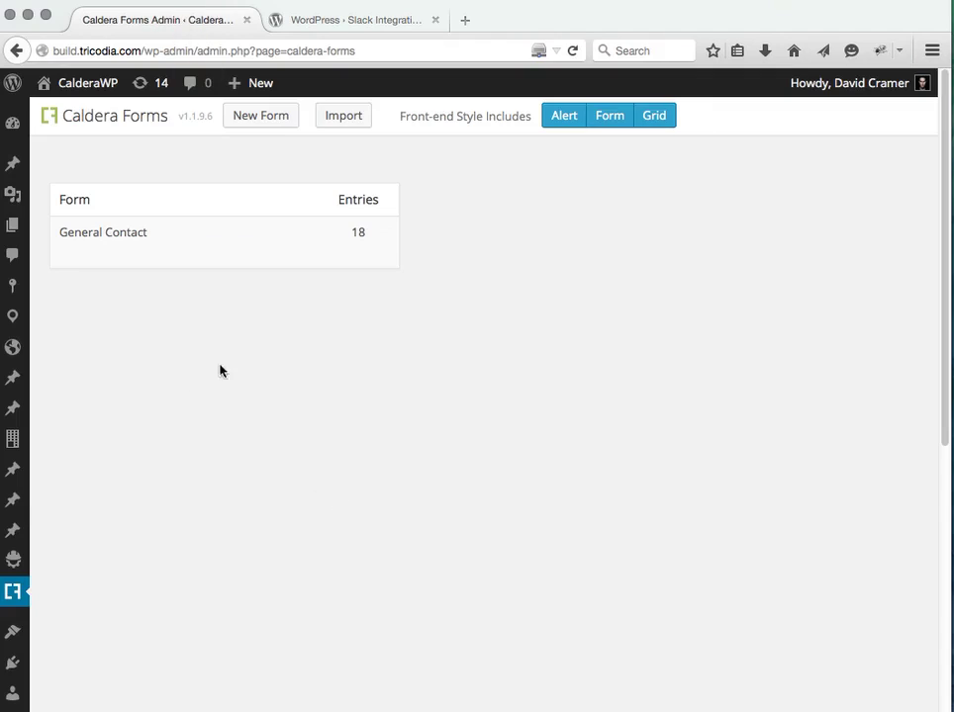
pyautogui.moveTo(102, 234)
pyautogui.click(68, 253)
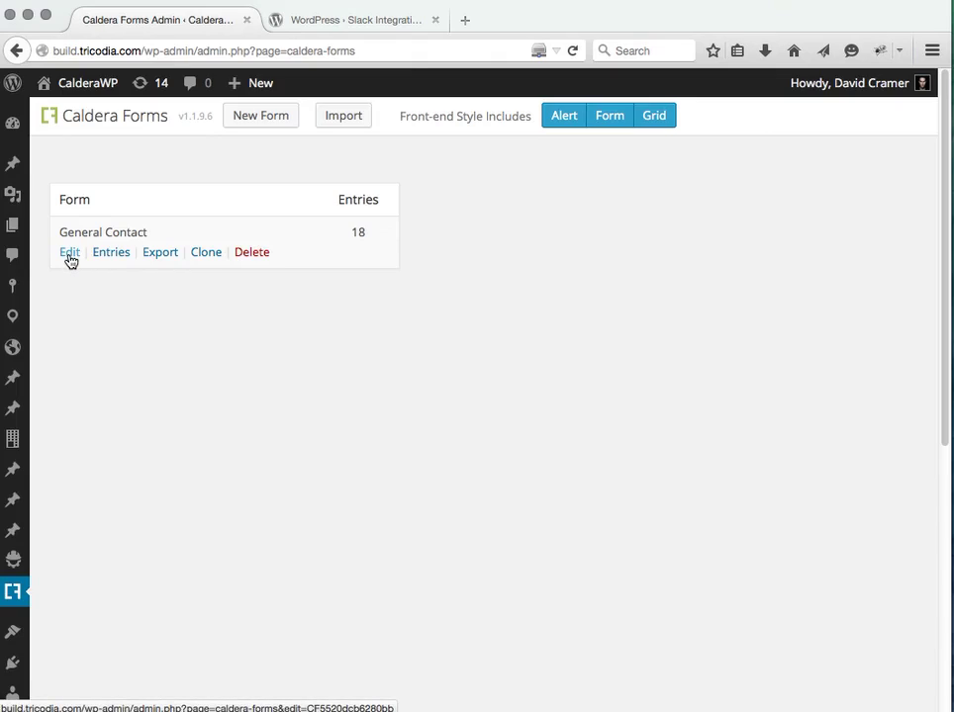
pyautogui.click(70, 254)
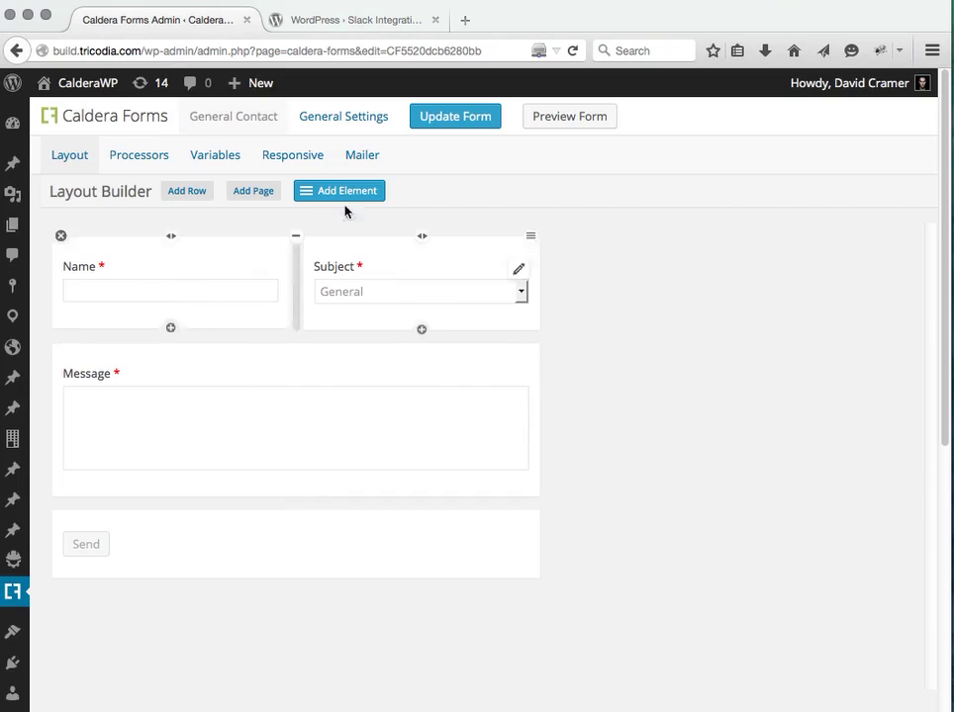
# Step: Add the Slack processor to the General Contact form
pyautogui.click(151, 164)
pyautogui.click(156, 238)
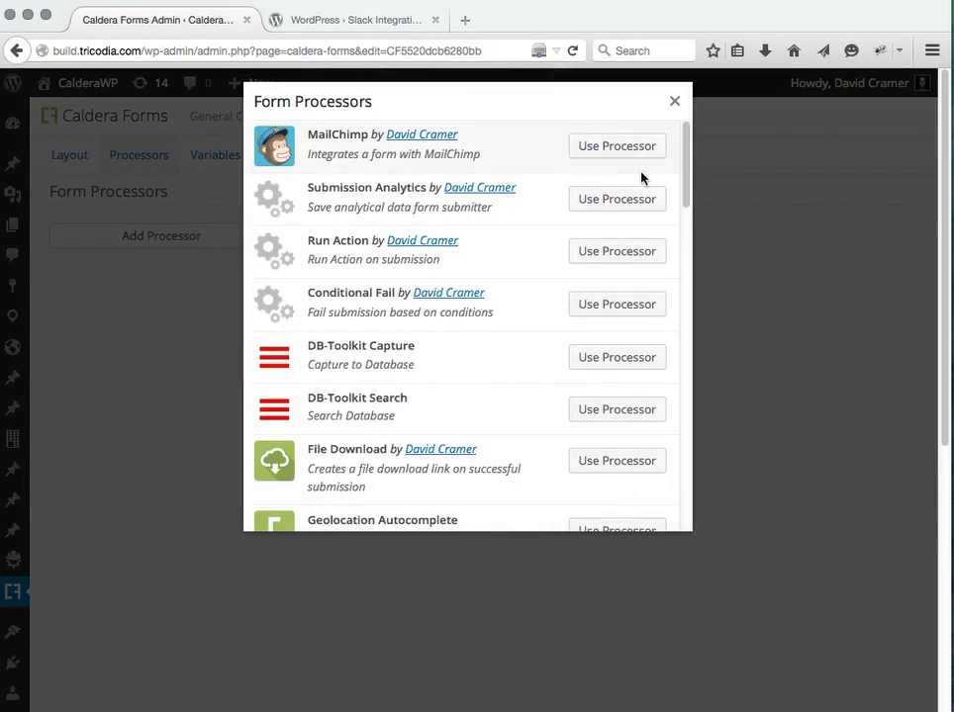
pyautogui.moveTo(686, 170); pyautogui.dragTo(676, 401)
pyautogui.click(600, 314)
pyautogui.click(465, 319)
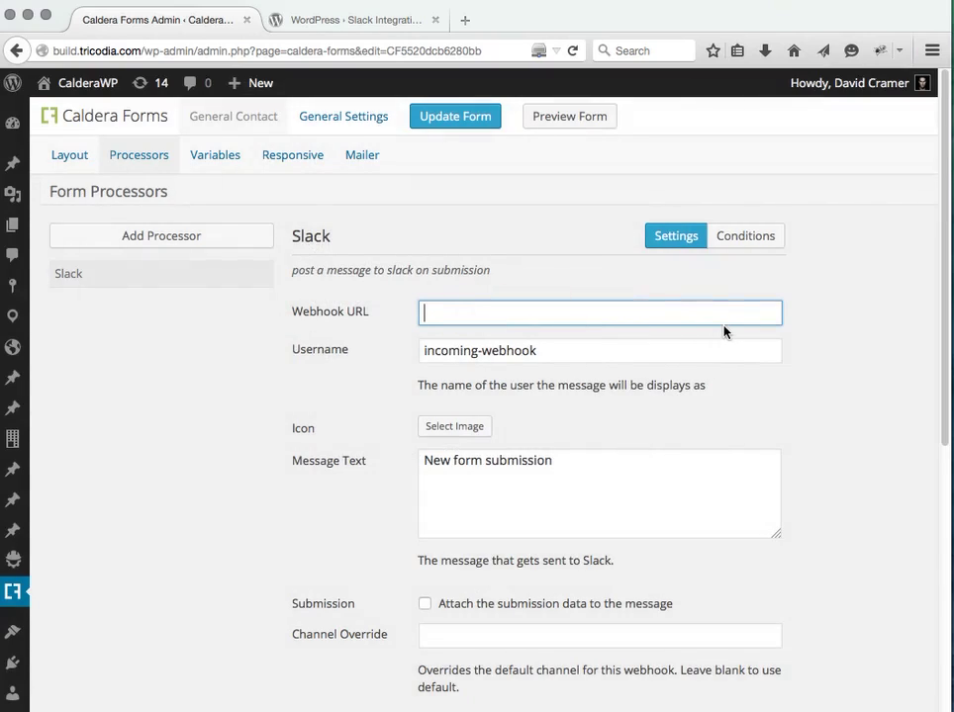
# Step: Switch to the Slack integrations page and add an Incoming WebHooks integration that posts to #integration-test
pyautogui.press('super+Tab')
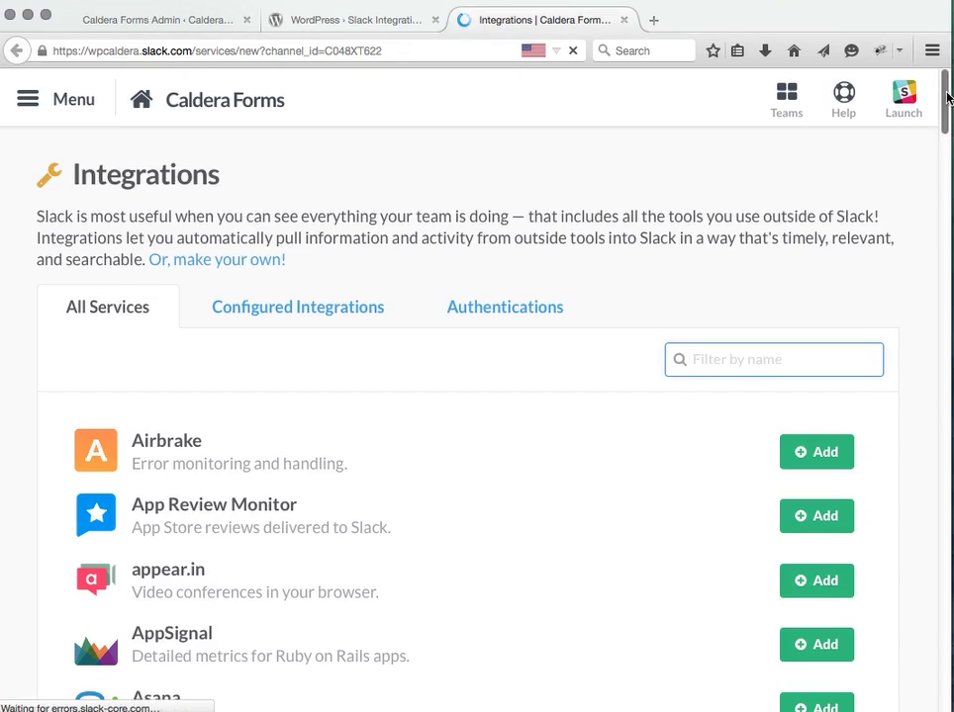
pyautogui.moveTo(947, 96); pyautogui.dragTo(943, 692)
pyautogui.click(817, 364)
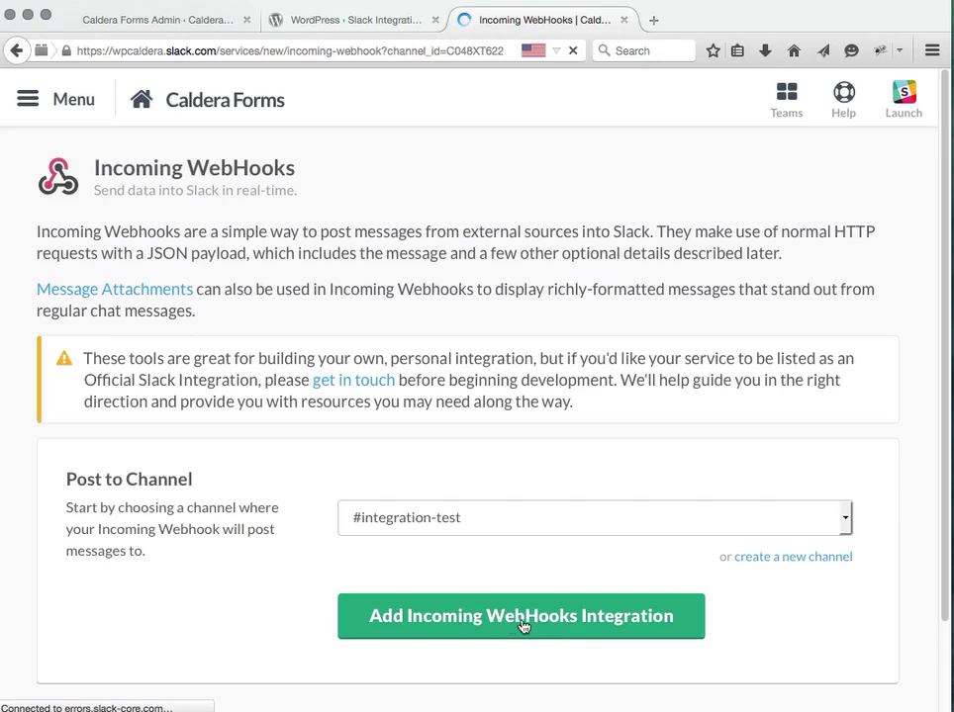
pyautogui.click(522, 626)
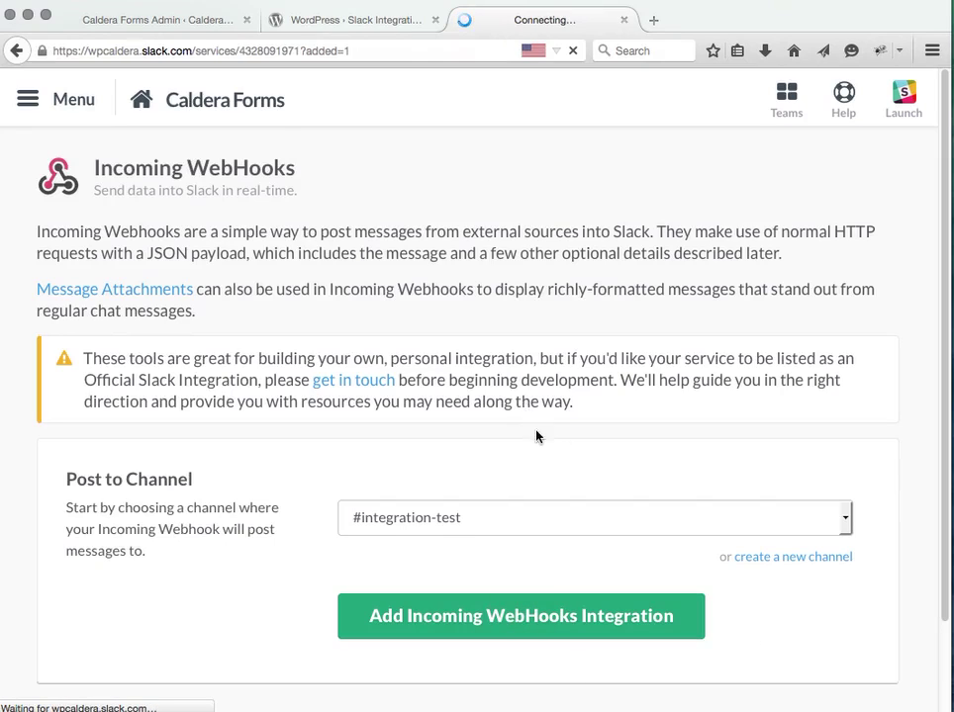
# Step: Copy the new integration's webhook URL and paste it as the Slack processor's Webhook URL
pyautogui.click(508, 613)
pyautogui.press('super+c')
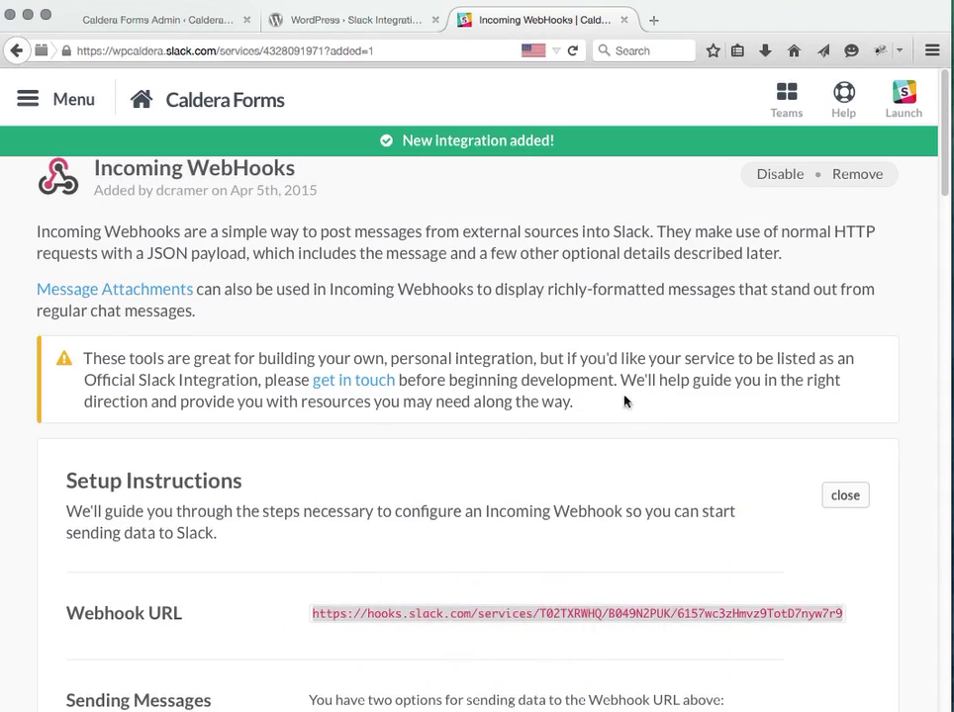
pyautogui.click(186, 22)
pyautogui.press('super+v')
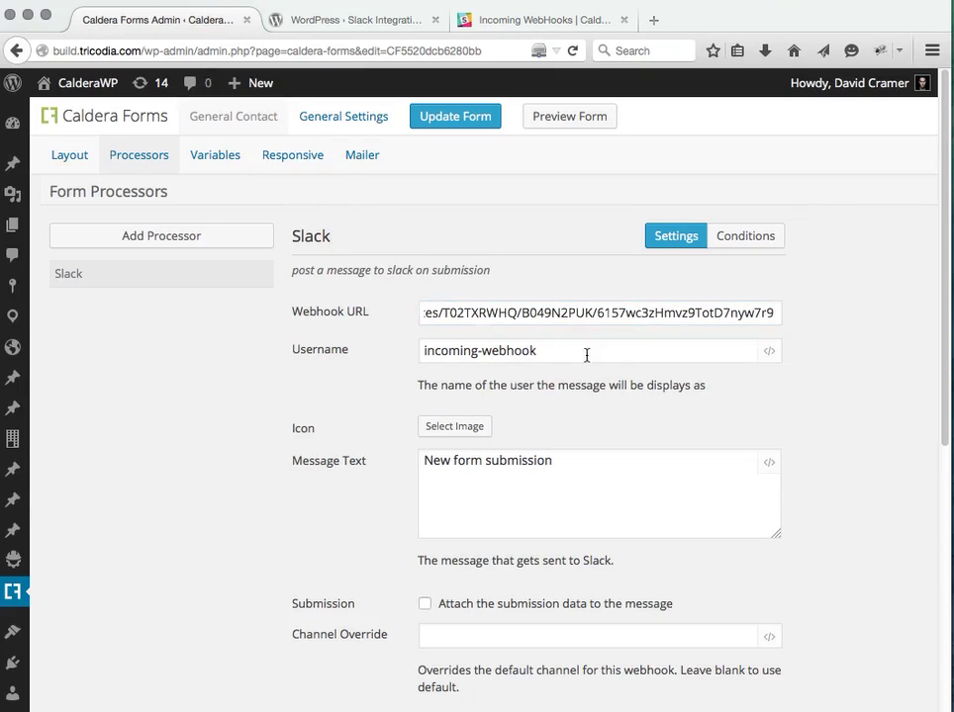
# Step: Set the Slack processor's username to "Caldera Forms"
pyautogui.tripleClick(574, 353)
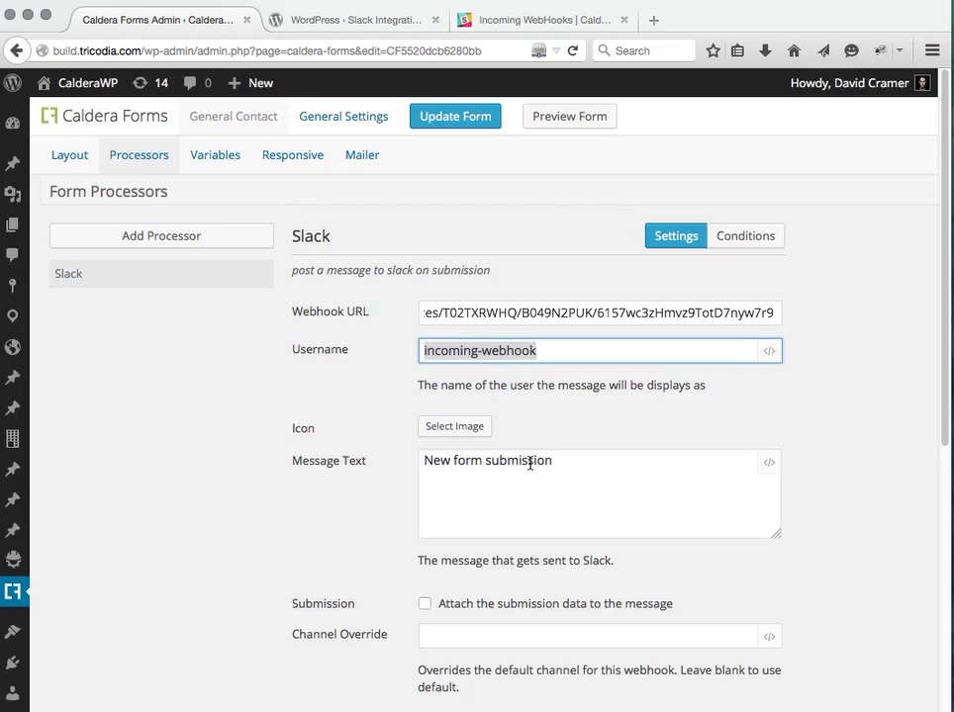
pyautogui.write('Caldera Forms')
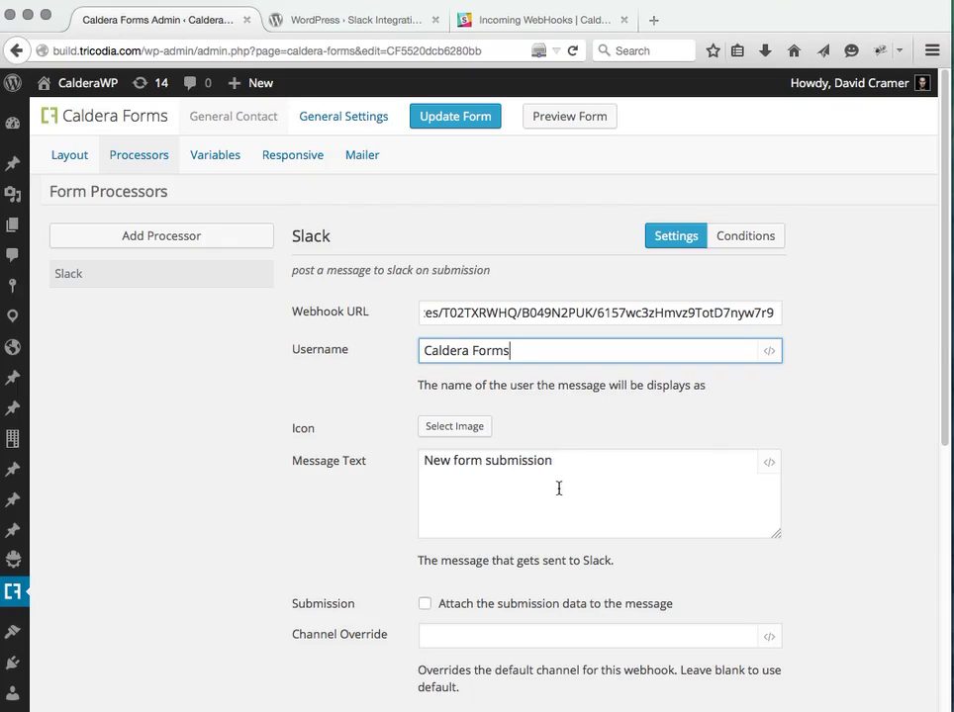
pyautogui.click(769, 351)
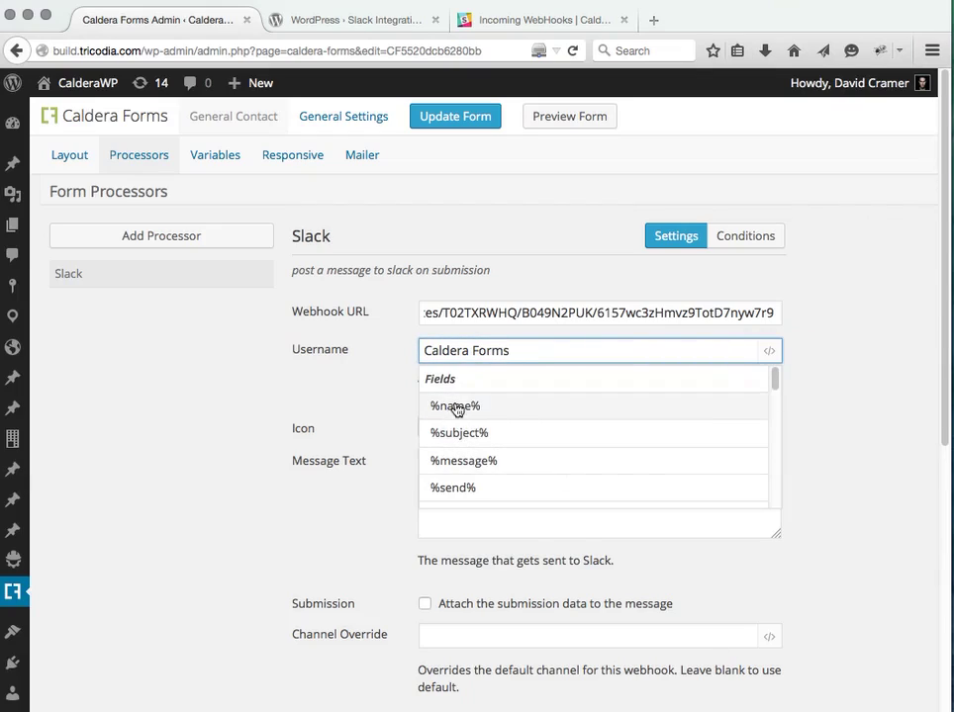
pyautogui.click(842, 396)
# Step: Extend the Slack message text to read "New form submission from %name%" using the name field's tag
pyautogui.click(613, 461)
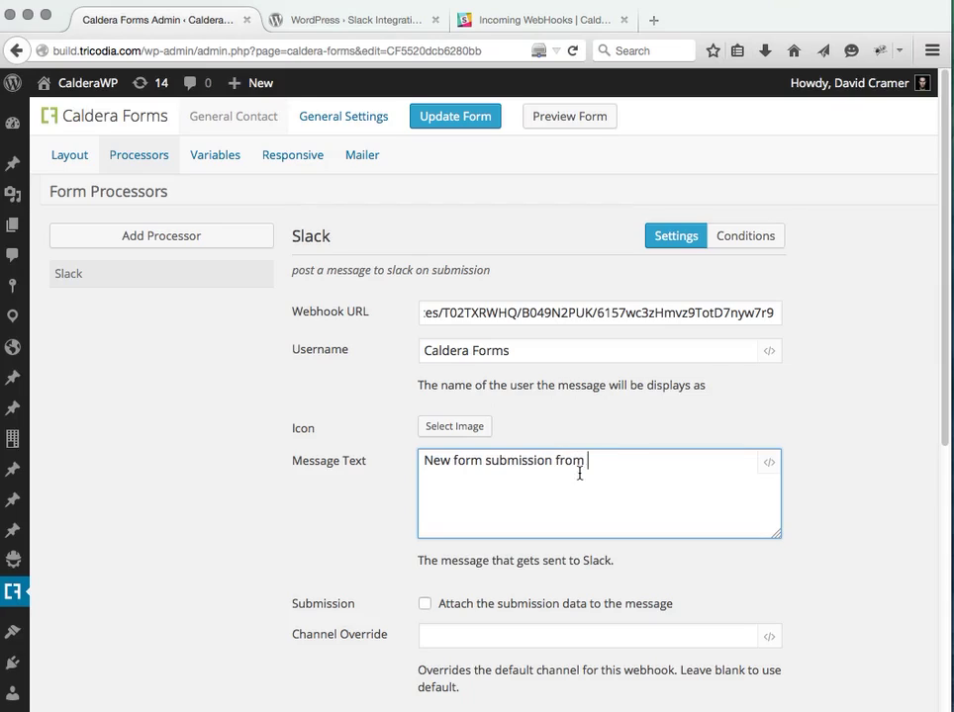
pyautogui.click(769, 462)
pyautogui.click(441, 581)
pyautogui.click(856, 510)
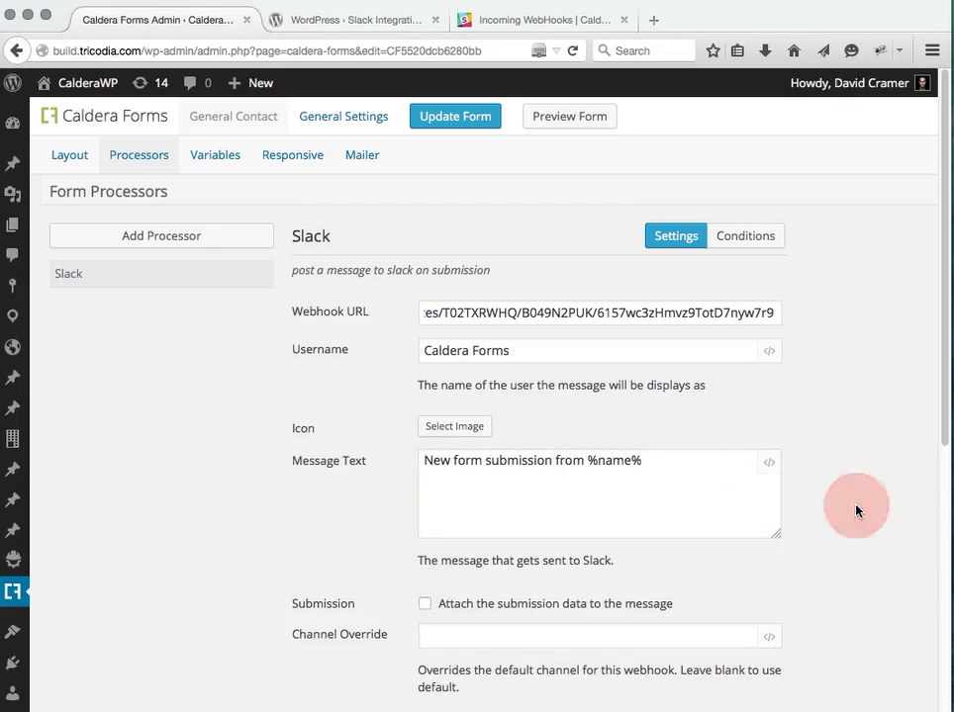
# Step: Attach the submission data to the Slack message and set the attachment color to #85B50B
pyautogui.click(499, 614)
pyautogui.scroll(-1, 329, 558)
pyautogui.click(473, 579)
pyautogui.click(513, 510)
pyautogui.moveTo(515, 504); pyautogui.dragTo(549, 465)
pyautogui.click(852, 577)
# Step: Set the Slack processor's Channel Override to the %subject% field tag
pyautogui.scroll(-3, 816, 557)
pyautogui.scroll(-1, 816, 557)
pyautogui.click(462, 466)
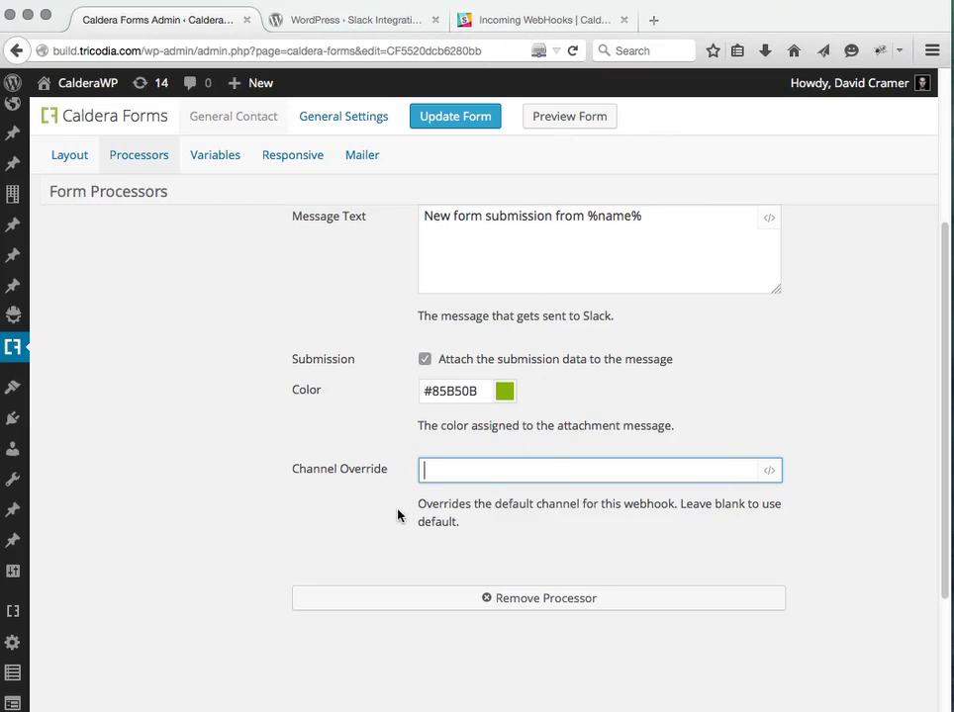
pyautogui.click(769, 471)
pyautogui.click(446, 560)
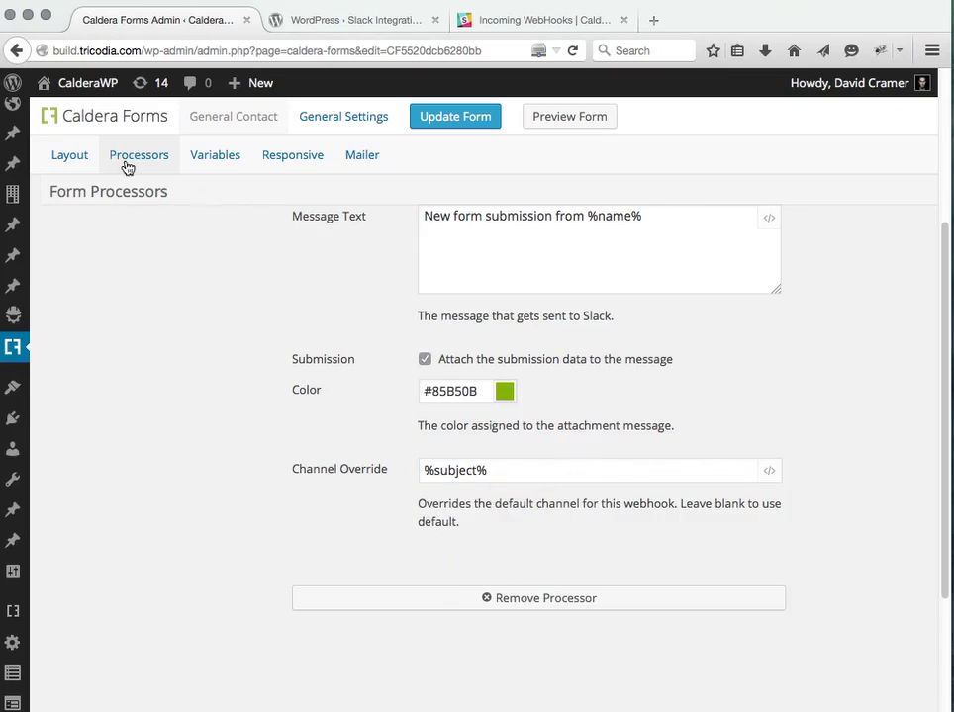
# Step: Open the Subject field's settings in the form layout and examine the channel values of its General and Support options
pyautogui.click(60, 160)
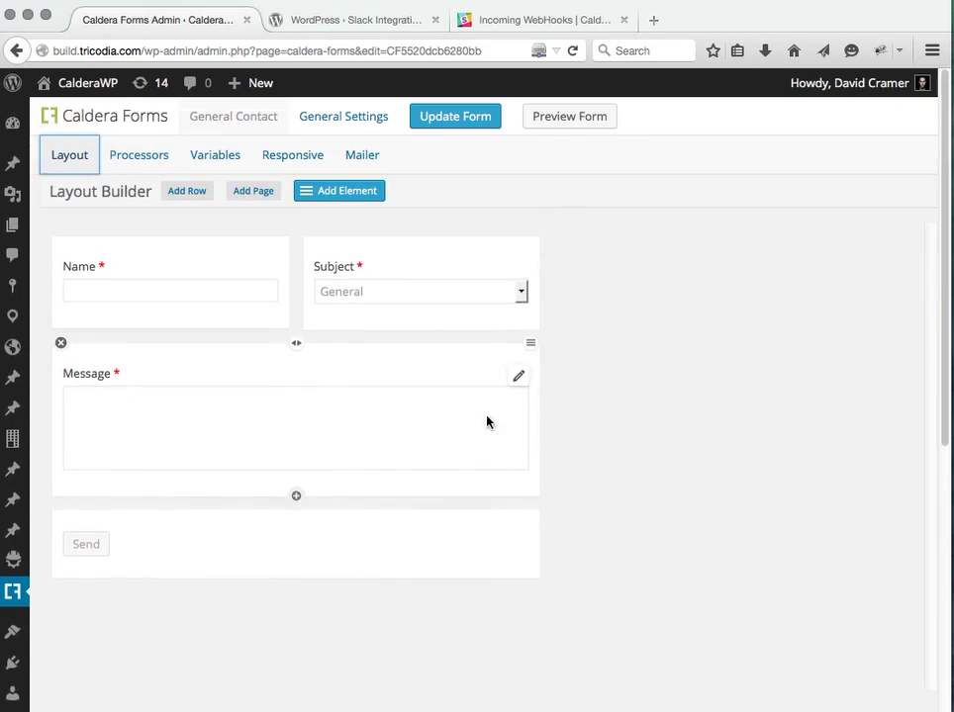
pyautogui.click(519, 269)
pyautogui.scroll(-3, 677, 564)
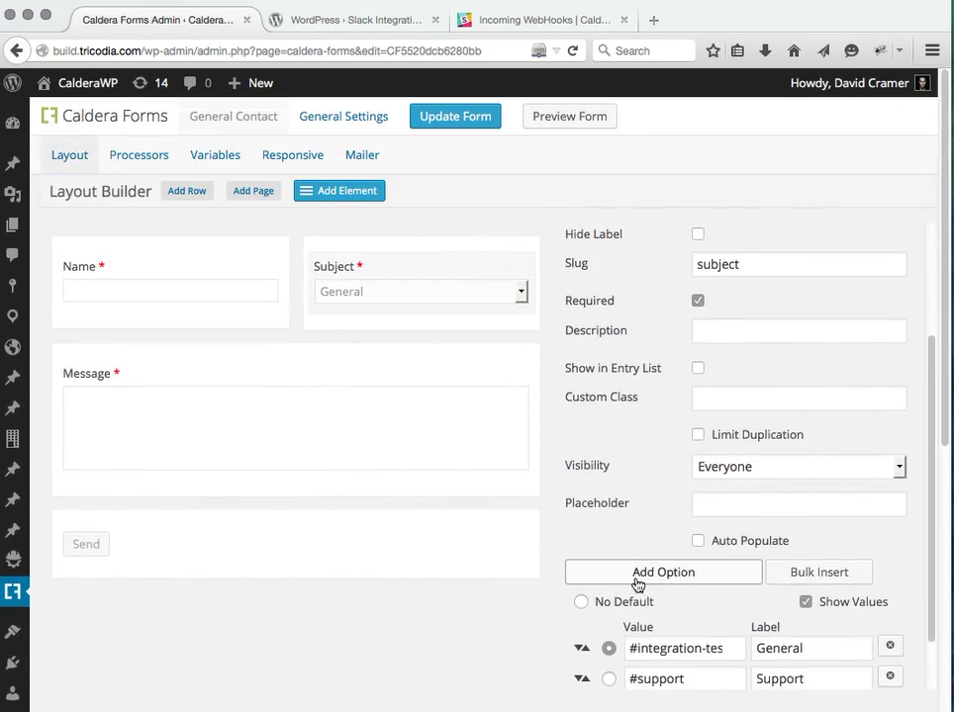
pyautogui.scroll(-1, 732, 589)
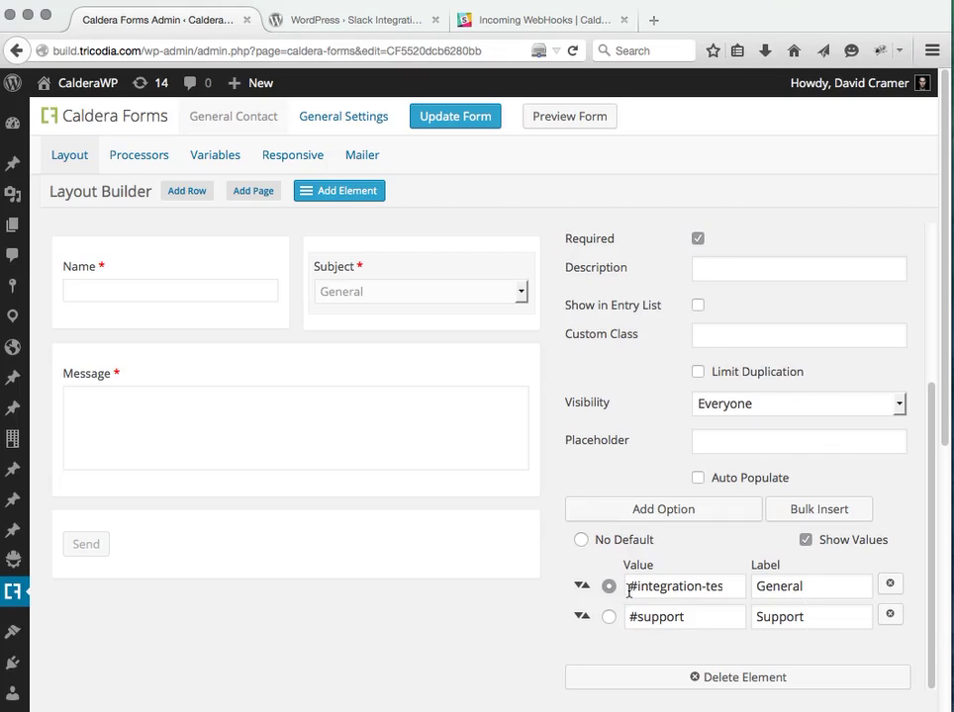
pyautogui.moveTo(630, 588); pyautogui.dragTo(736, 589)
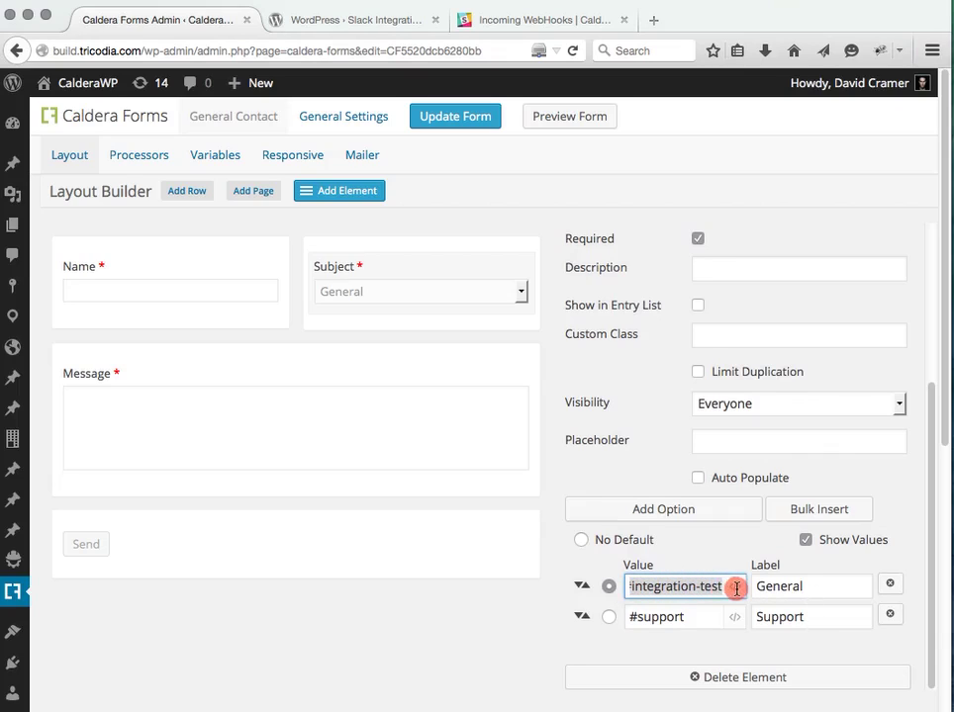
pyautogui.doubleClick(689, 616)
# Step: Check in the Slack app that the support and integration-test channels exist, and return to the browser
pyautogui.press('super+Tab')
pyautogui.click(198, 155)
pyautogui.click(170, 139)
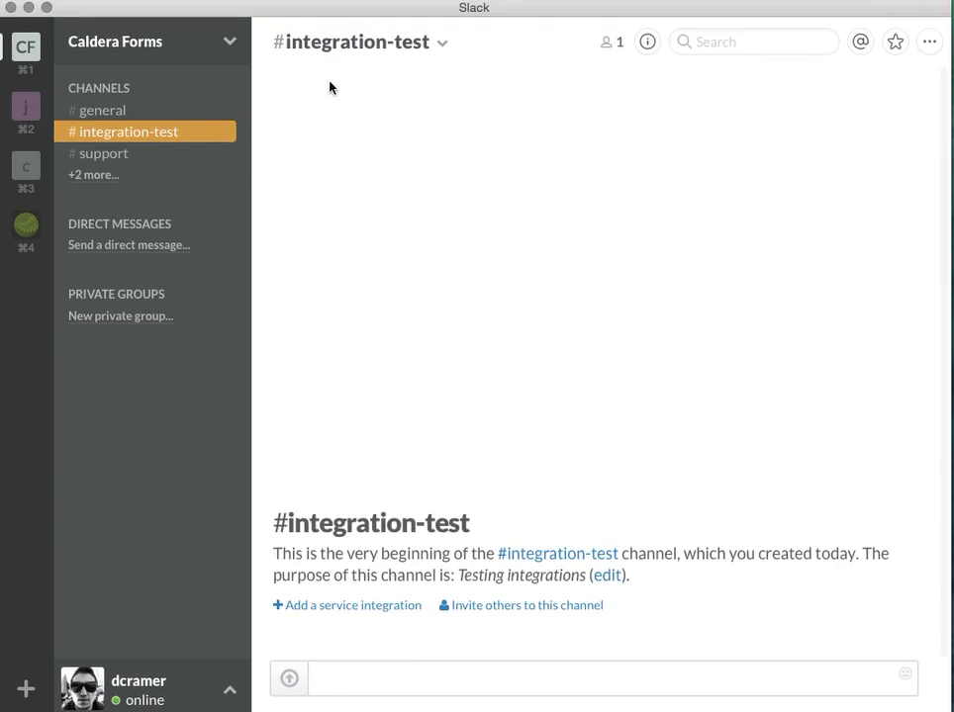
pyautogui.press('super+Tab')
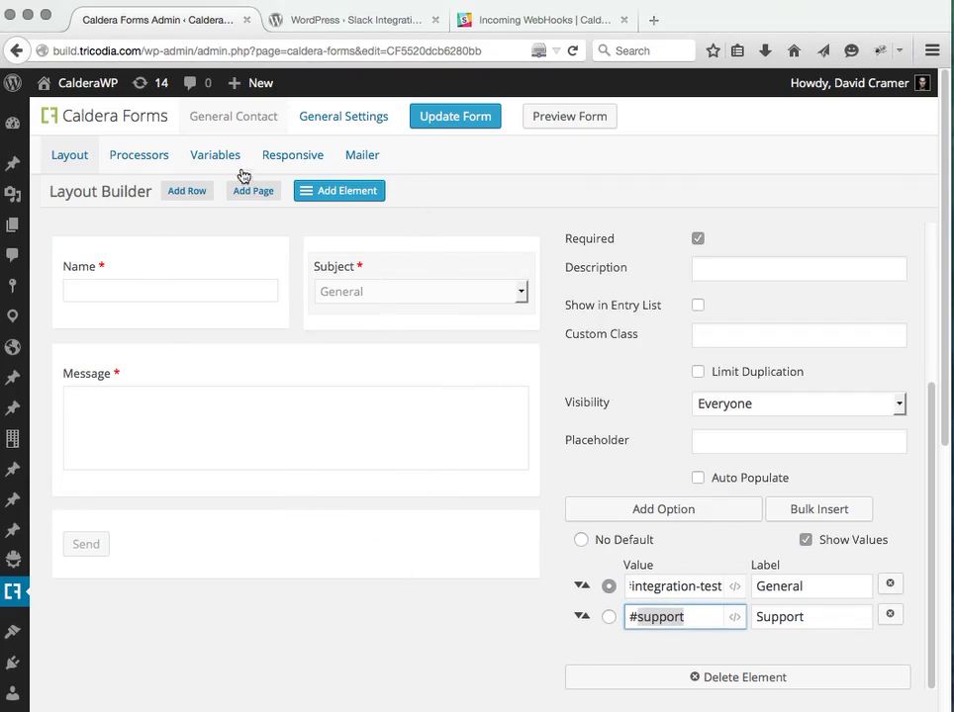
# Step: Review the Slack processor's settings and save the updated General Contact form
pyautogui.click(151, 164)
pyautogui.scroll(-5, 584, 594)
pyautogui.scroll(5, 521, 561)
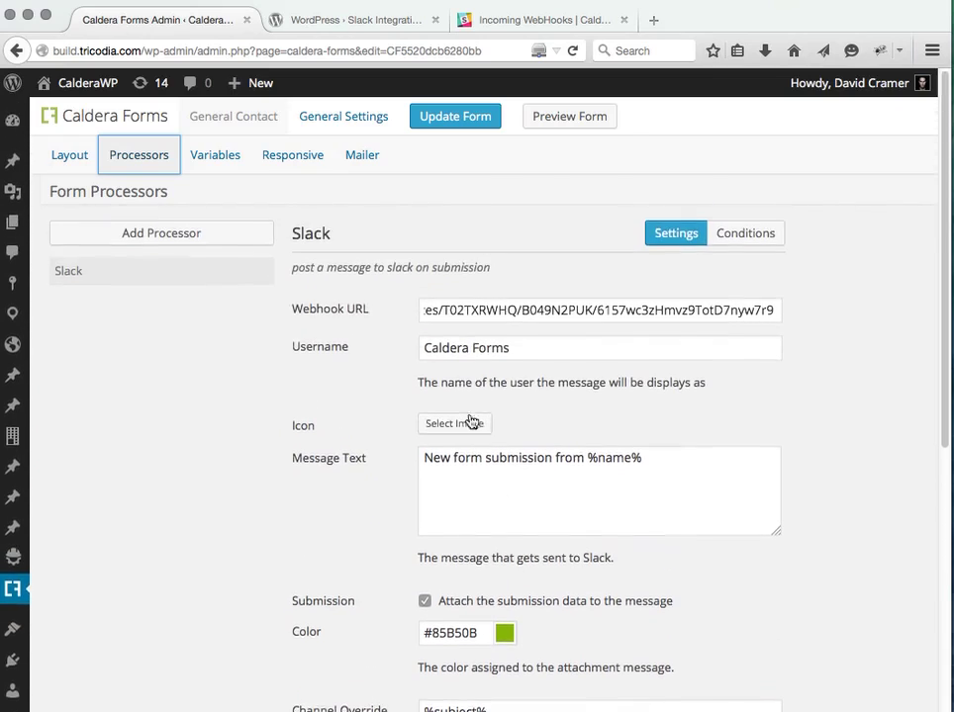
pyautogui.click(460, 121)
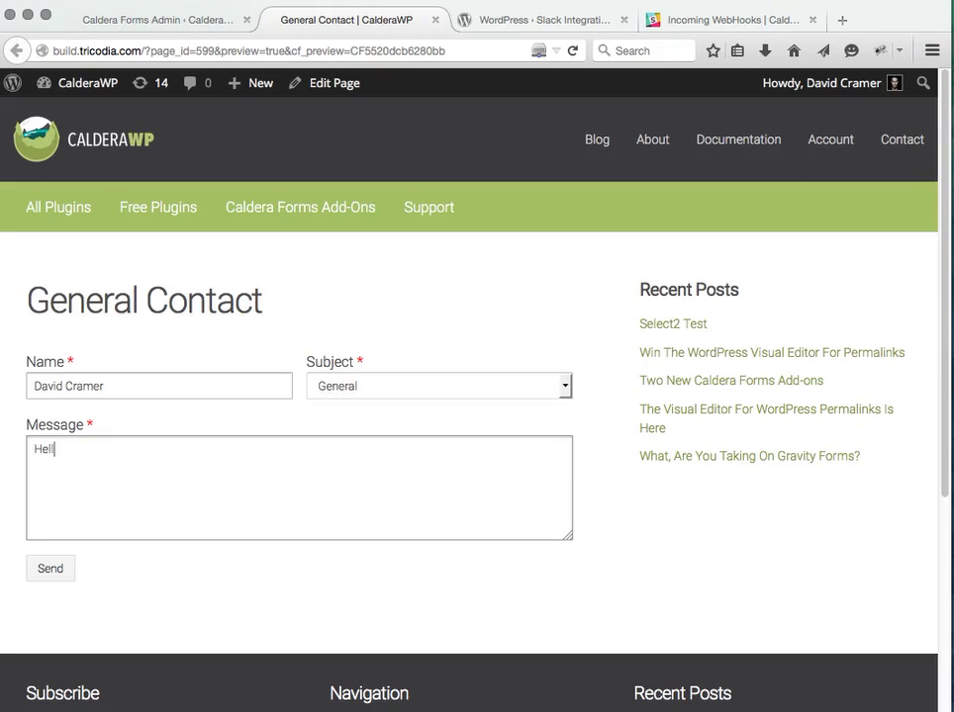
# Step: Submit the previewed form with a full name, subject General and message "Hello", and check the #integration-test channel in Slack
pyautogui.click(34, 573)
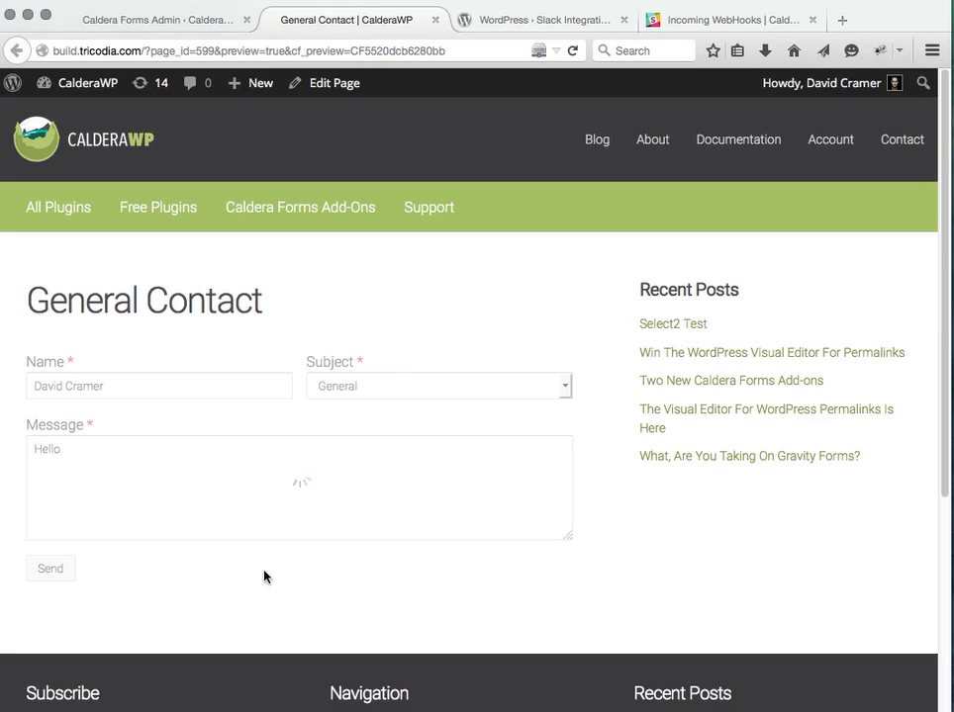
pyautogui.click(799, 39)
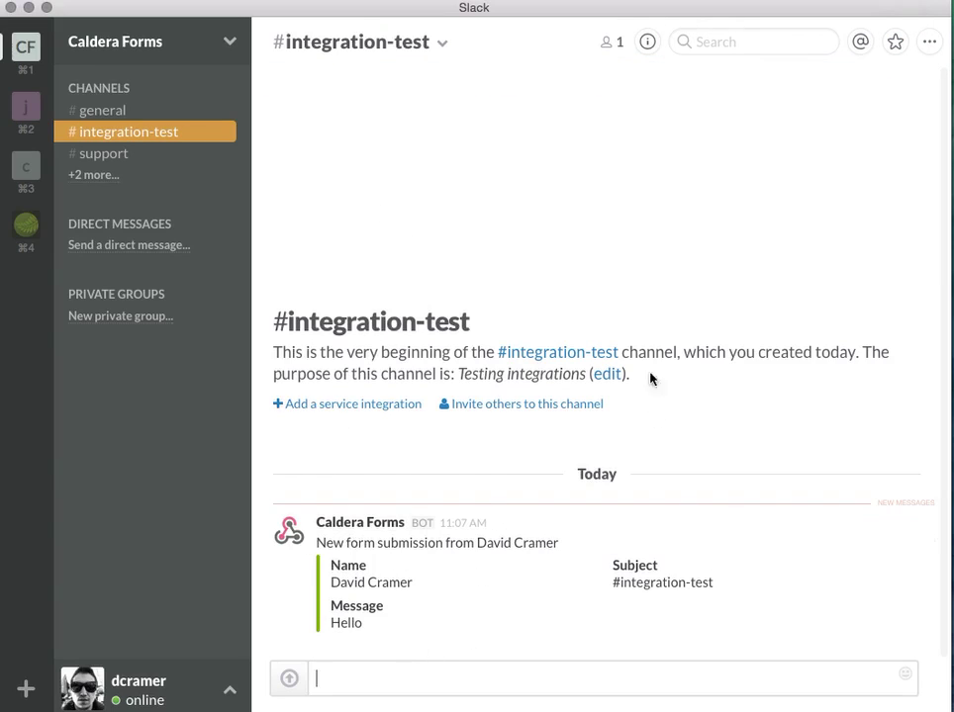
# Step: Return to the form preview and submit it with a full name, subject Support and message "Help Me!"
pyautogui.press('super+Tab')
pyautogui.click(198, 440)
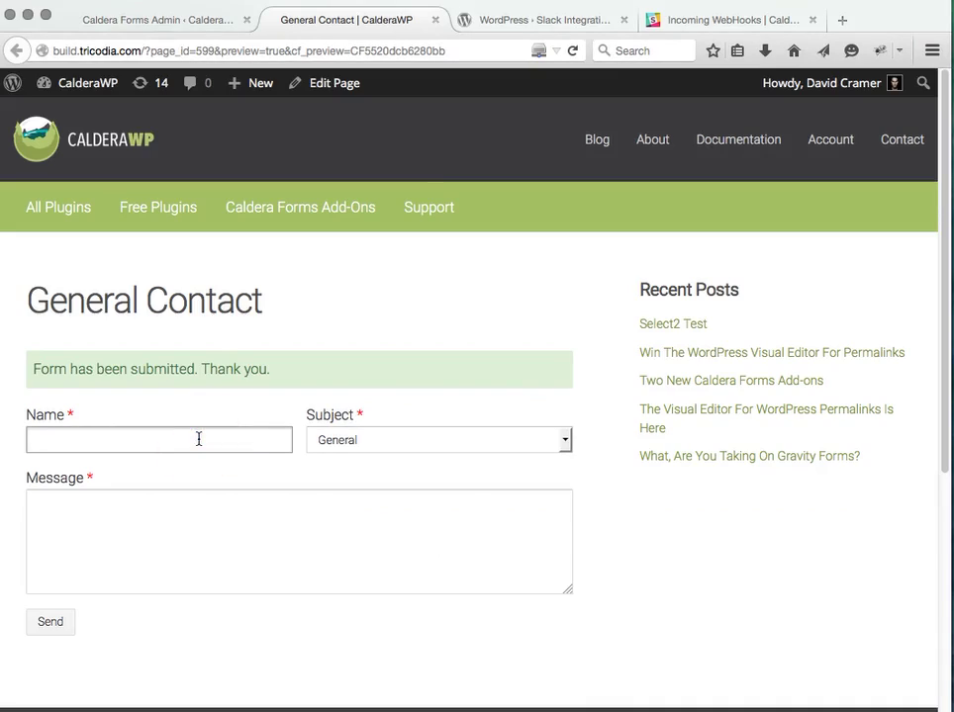
pyautogui.press('Down')
pyautogui.press('Return')
pyautogui.press('Tab')
pyautogui.press('s')
pyautogui.press('Tab')
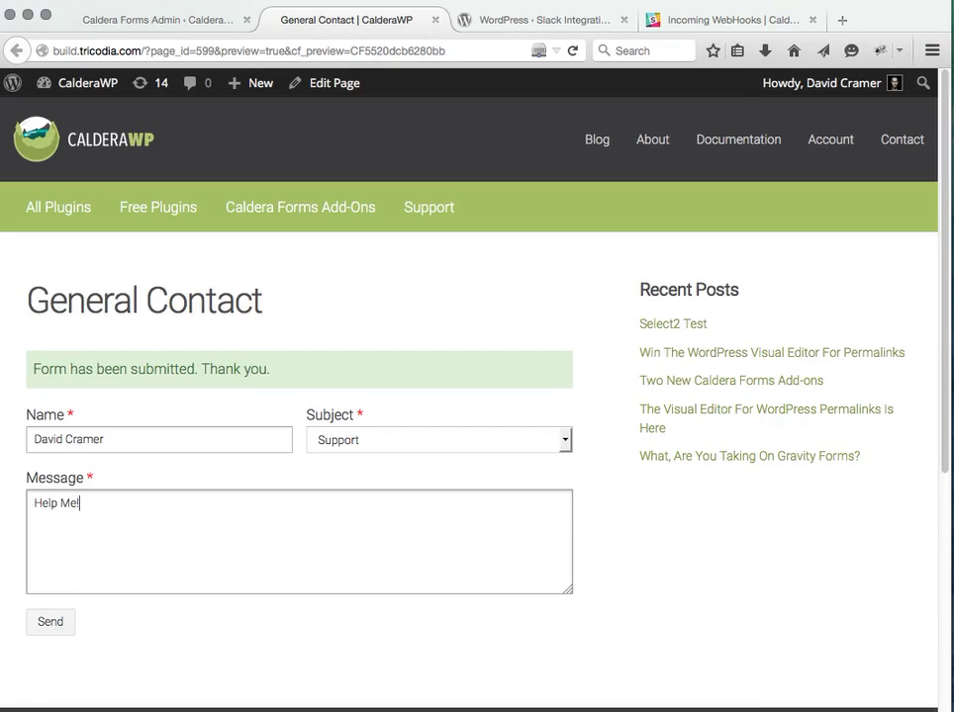
pyautogui.click(53, 625)
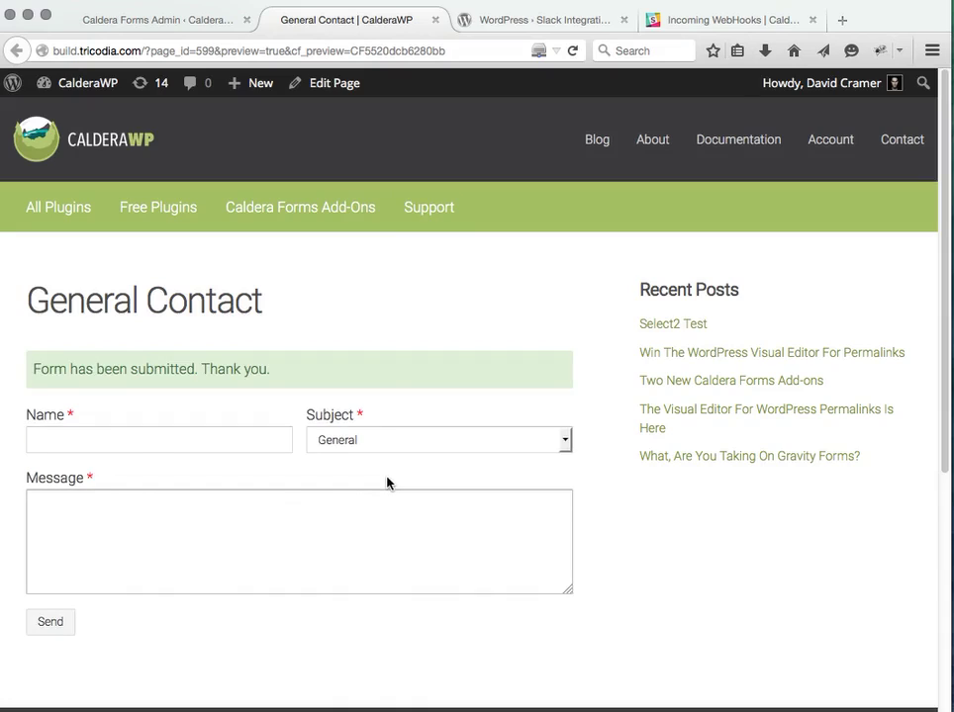
# Step: Compare the posts in Slack's #integration-test and #support channels, and return to the Slack Integration plugin page in the browser
pyautogui.click(792, 48)
pyautogui.click(119, 132)
pyautogui.click(123, 153)
pyautogui.click(127, 132)
pyautogui.click(124, 153)
pyautogui.click(132, 135)
pyautogui.press('super+Tab')
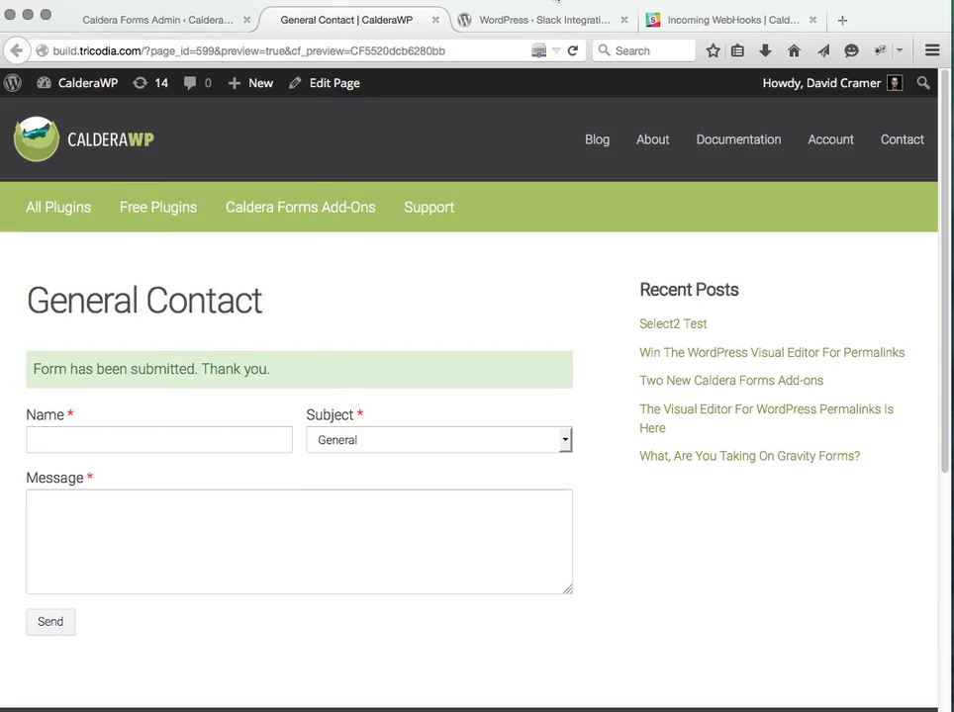
pyautogui.click(525, 20)
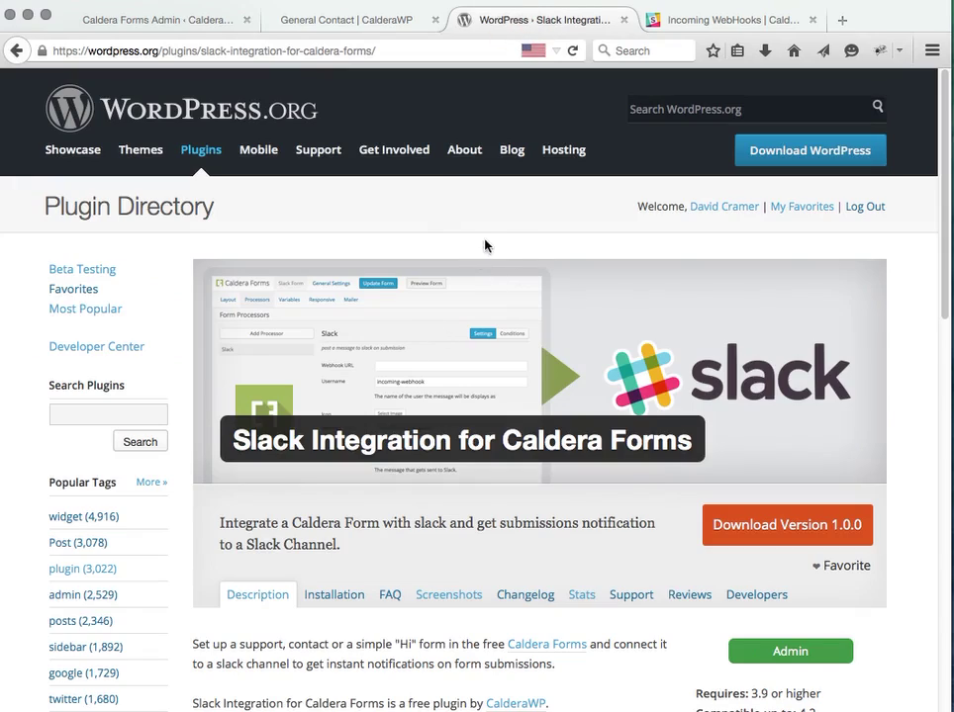